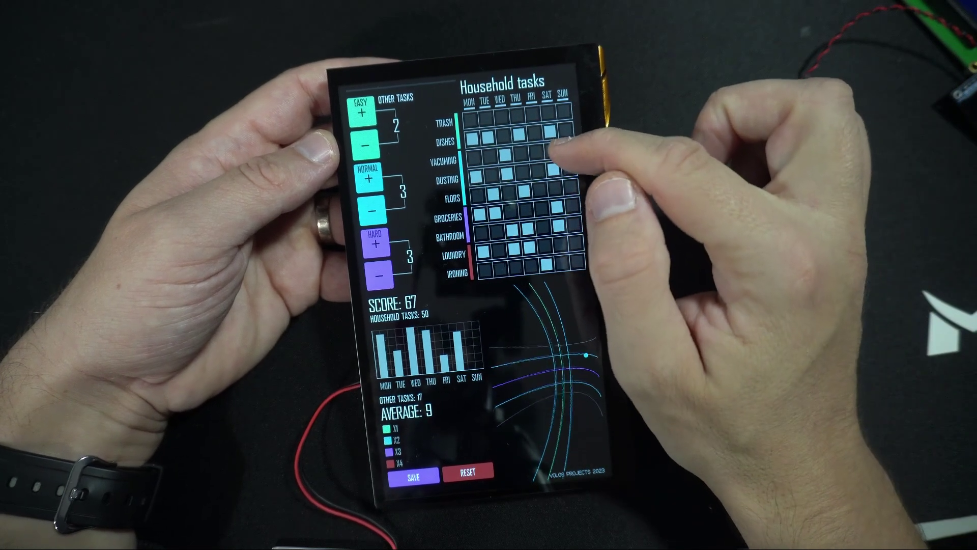
Mark Sunday's trash, weekend vacuuming and two other chores as done in the grid
left_click(563, 165)
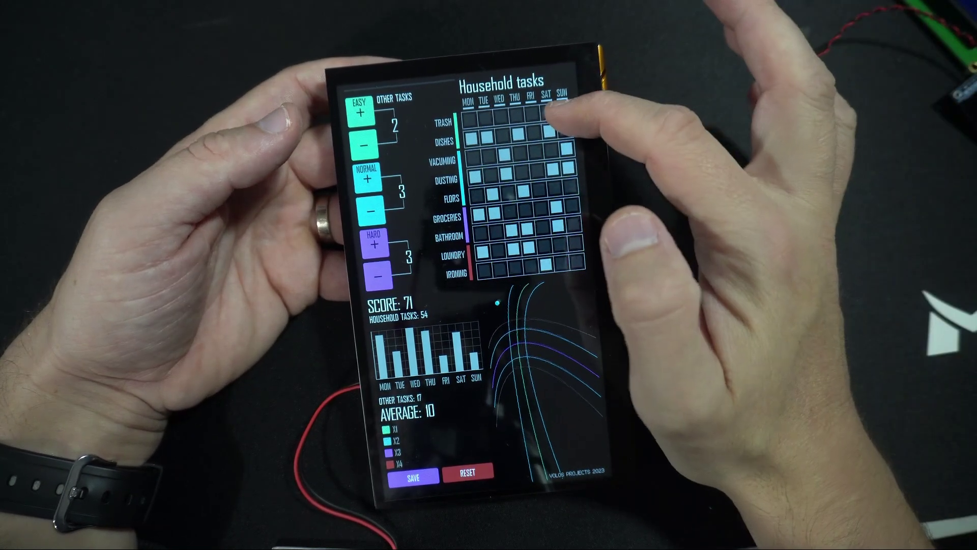
left_click(564, 117)
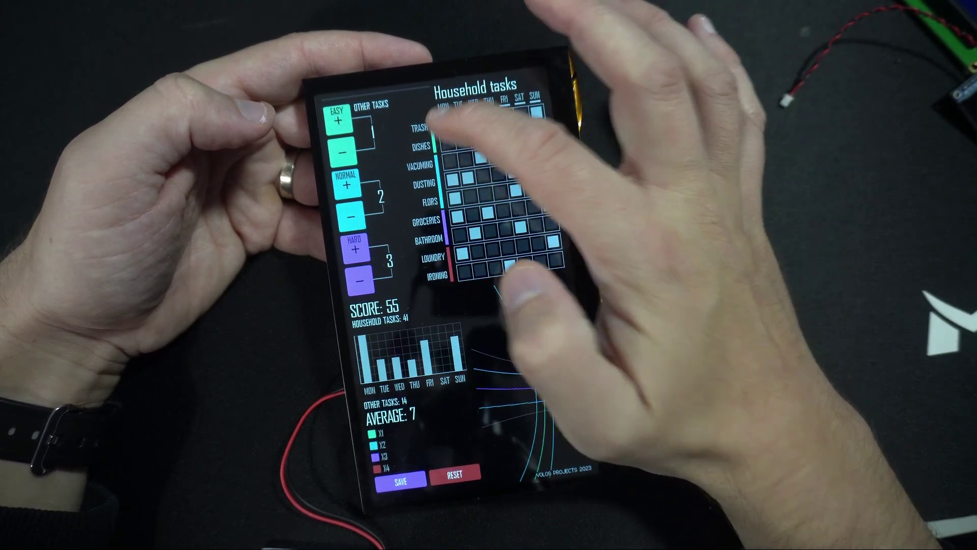
left_click(445, 124)
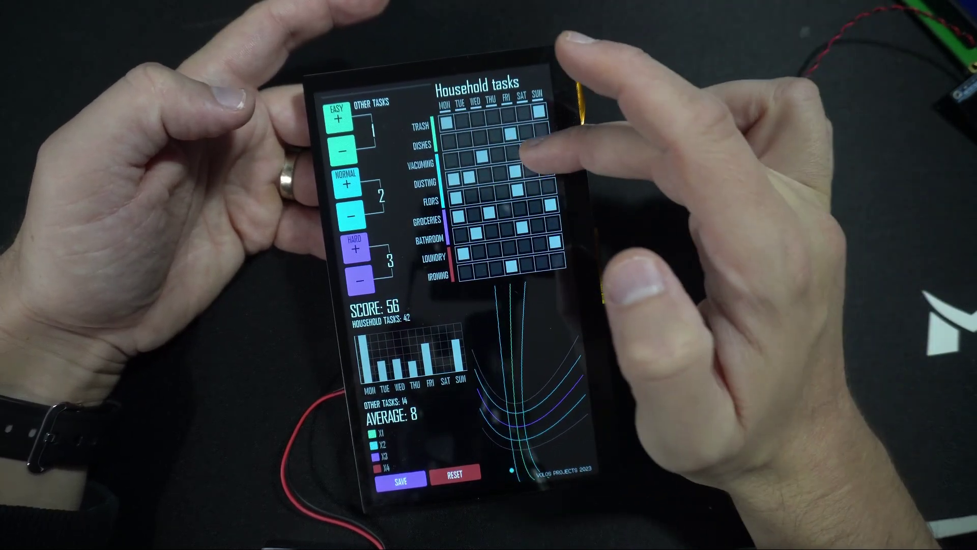
left_click(542, 167)
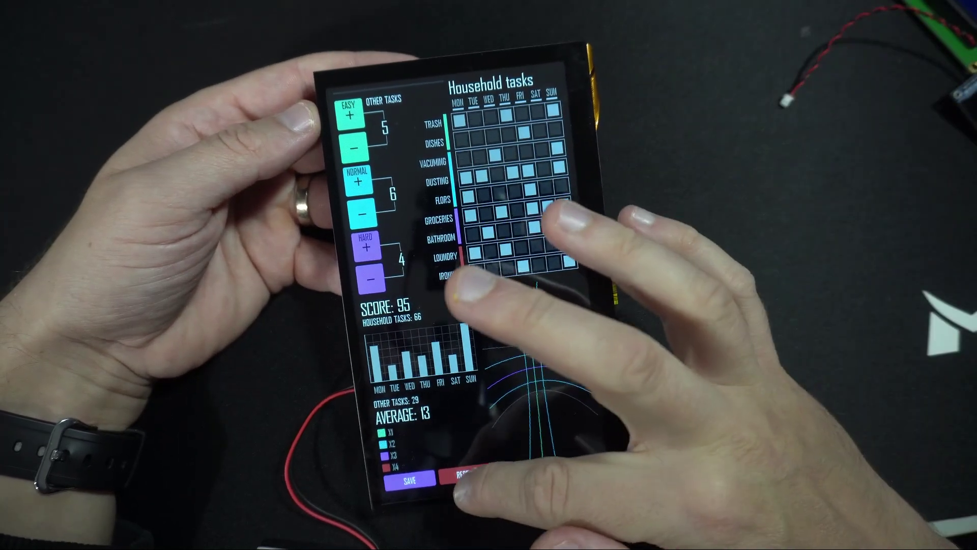
Clear all recorded tasks and the score with RESET
left_click(464, 475)
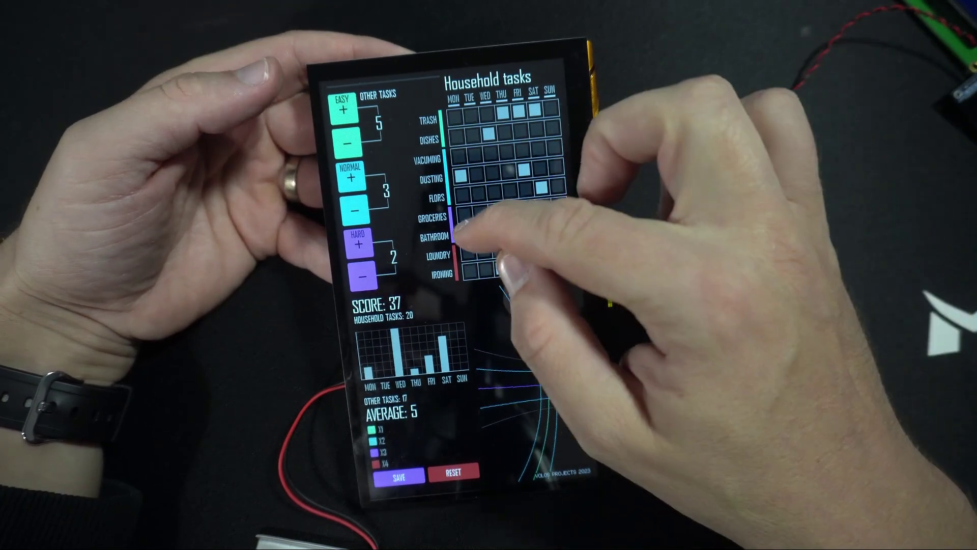
Mark more chore cells done across the week, including vacuuming on Sunday
left_click(473, 199)
left_click(503, 157)
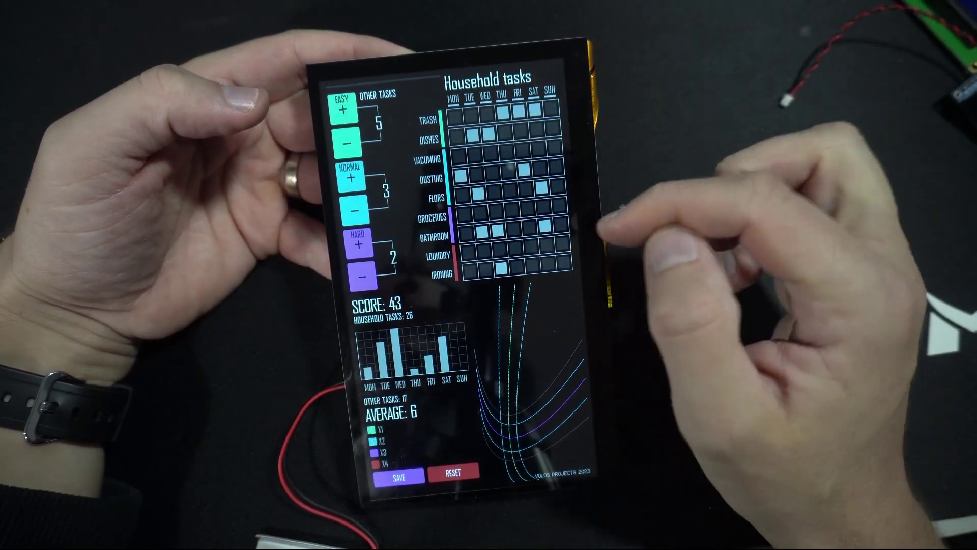
left_click(554, 148)
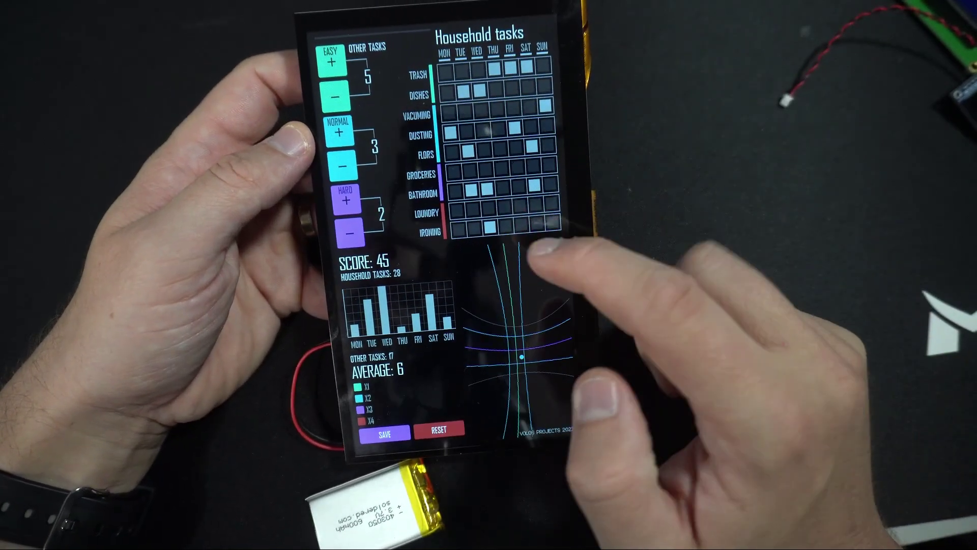
left_click(535, 209)
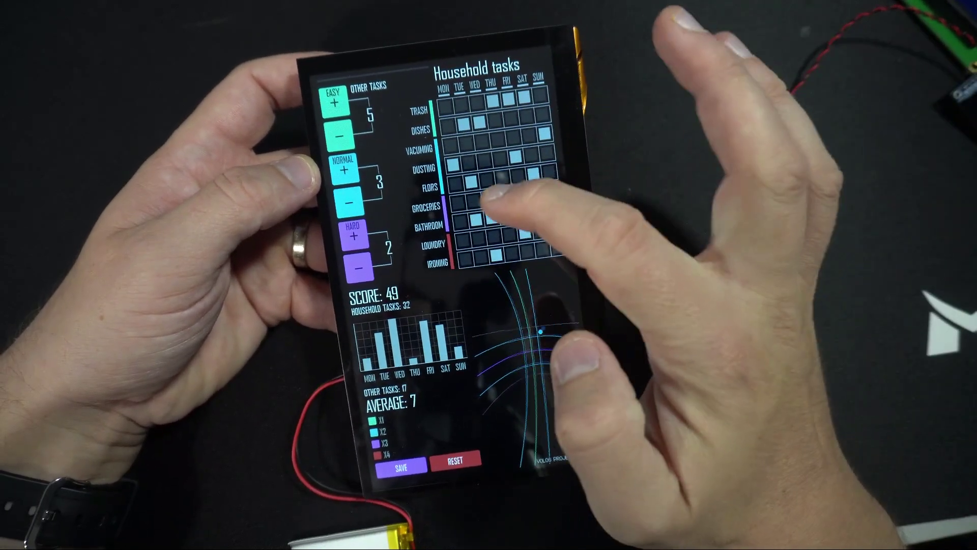
left_click(500, 162)
left_click(544, 182)
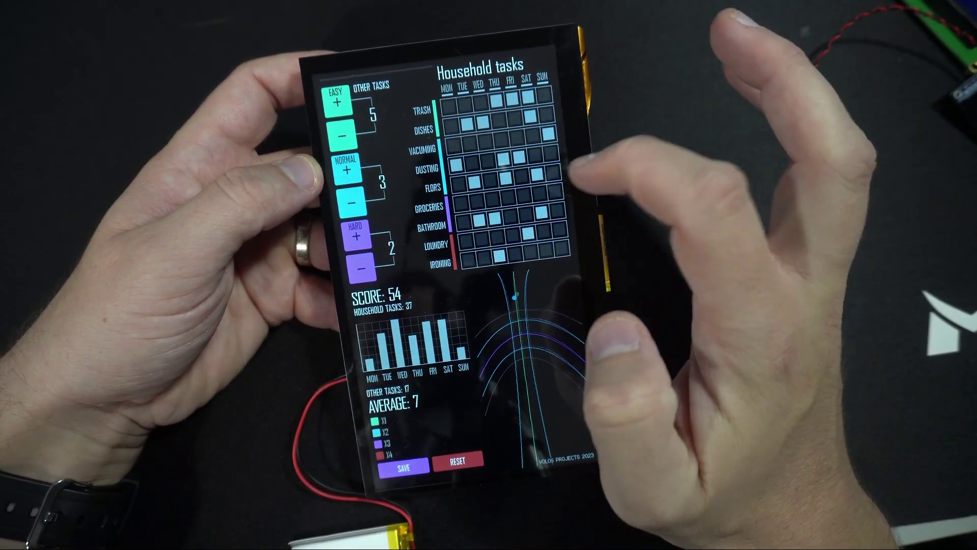
left_click(544, 182)
left_click(550, 229)
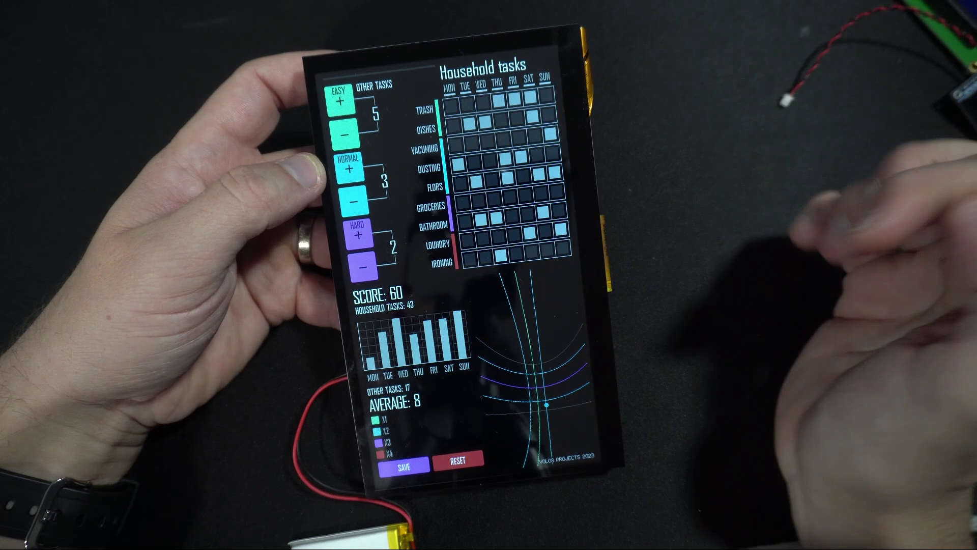